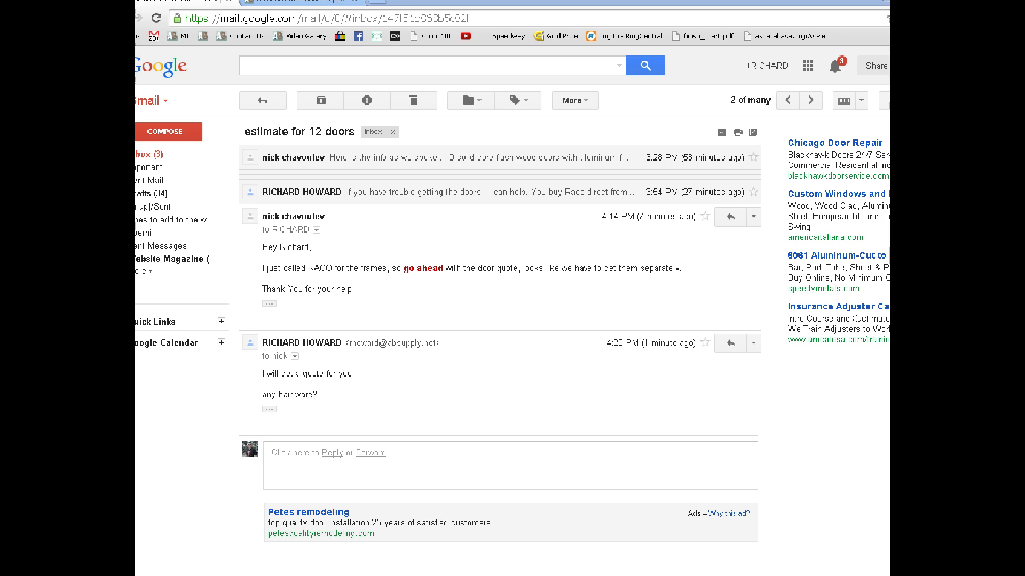
Switch from the Gmail door-estimate thread to the Merchant Tools order fulfillment page.
click(317, 5)
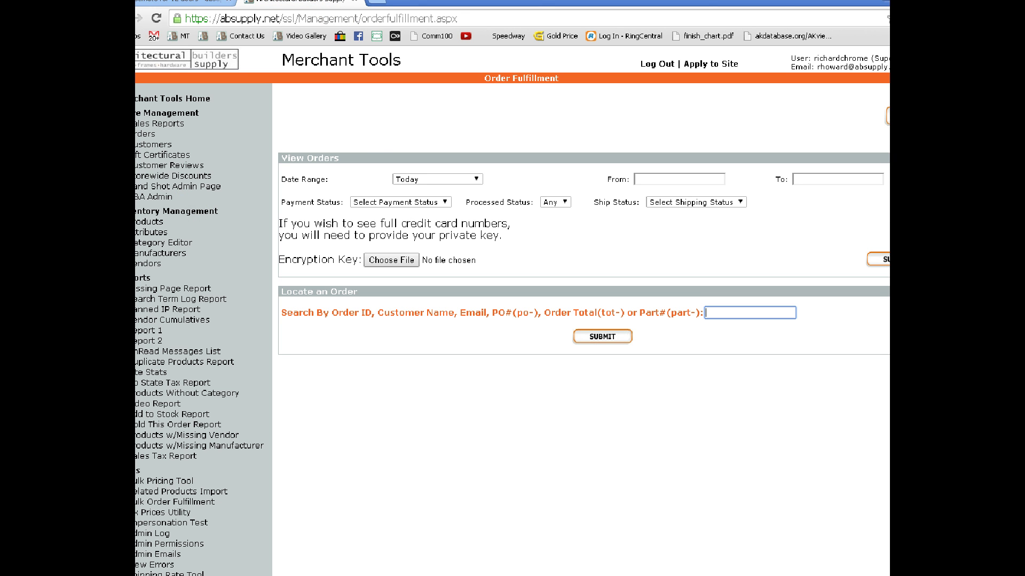
Go to Merchant Tools Home and open the 28 outstanding tracking requests from the dashboard.
click(155, 100)
click(154, 100)
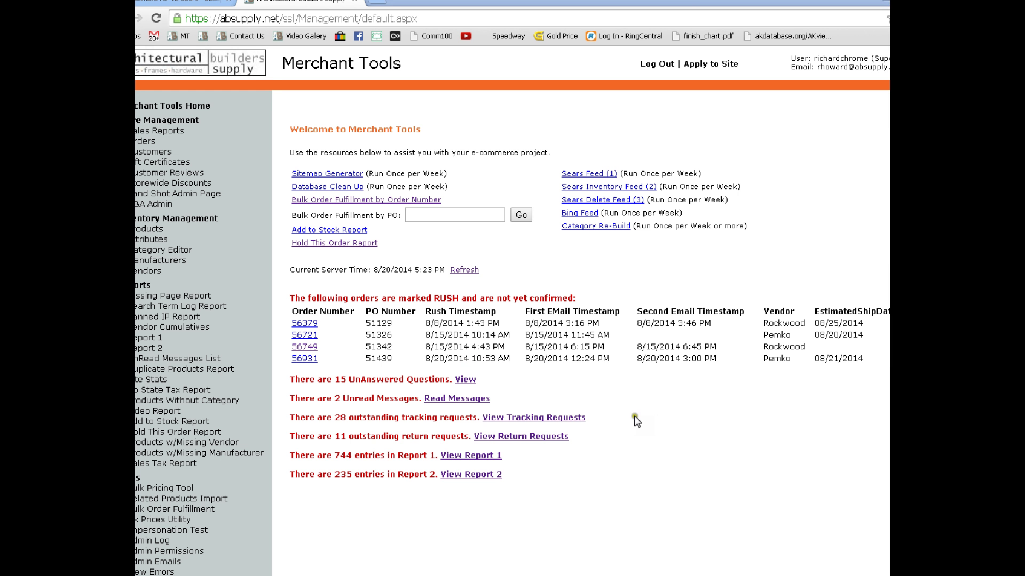
drag(291, 418, 598, 420)
click(627, 438)
click(534, 419)
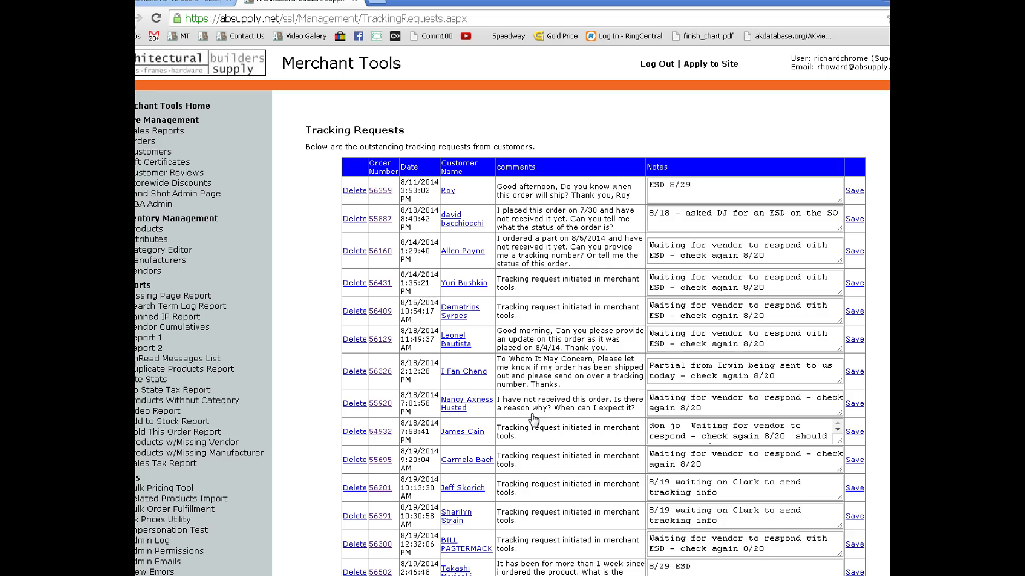
Scroll through the Tracking Requests table of outstanding customer requests and notes.
scroll(534, 420, down, 8)
scroll(597, 294, up, 8)
Open and review order 56359's Process Shipment page, then return to the Tracking Requests report.
click(379, 197)
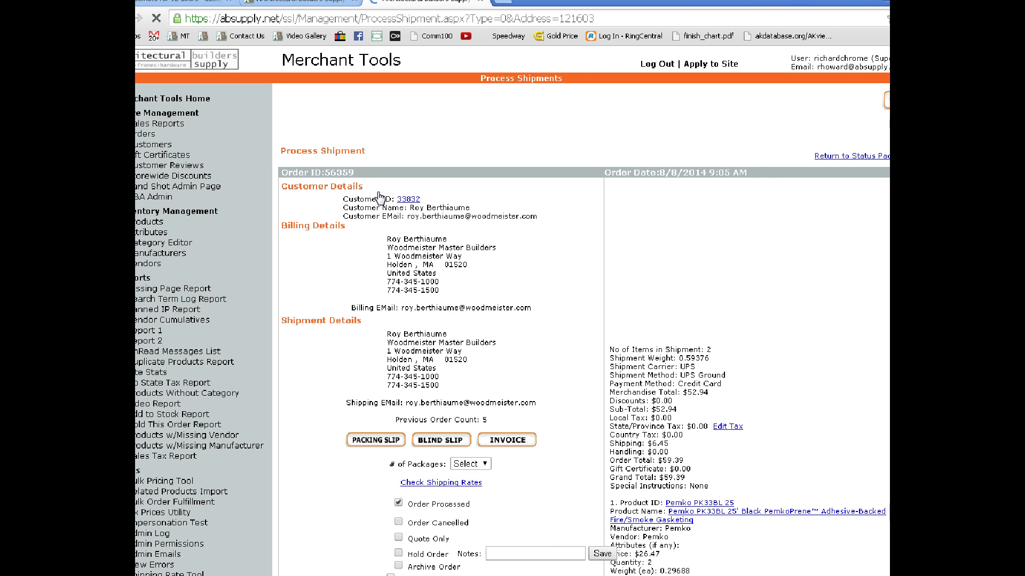
key(alt+Left)
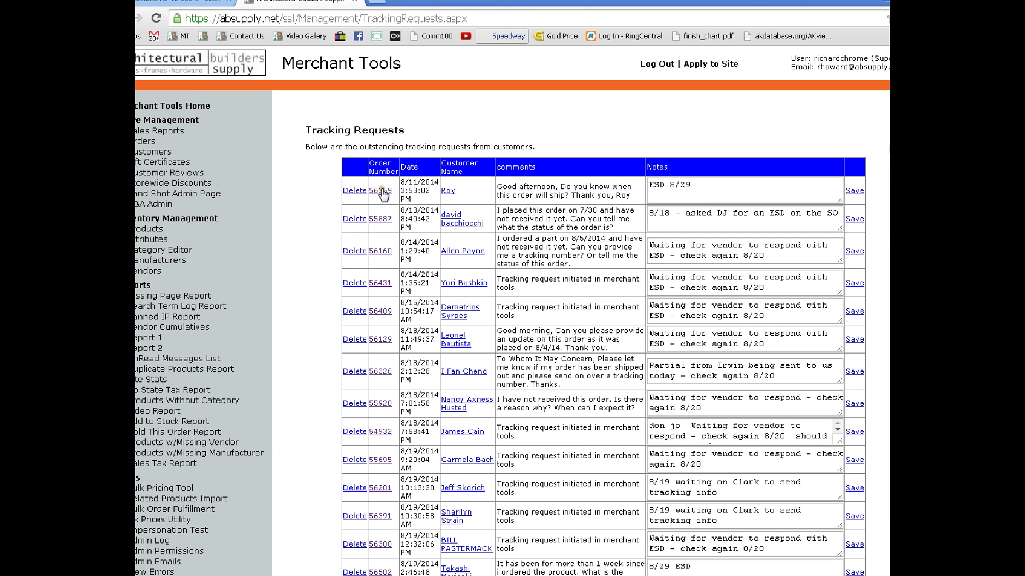
click(381, 191)
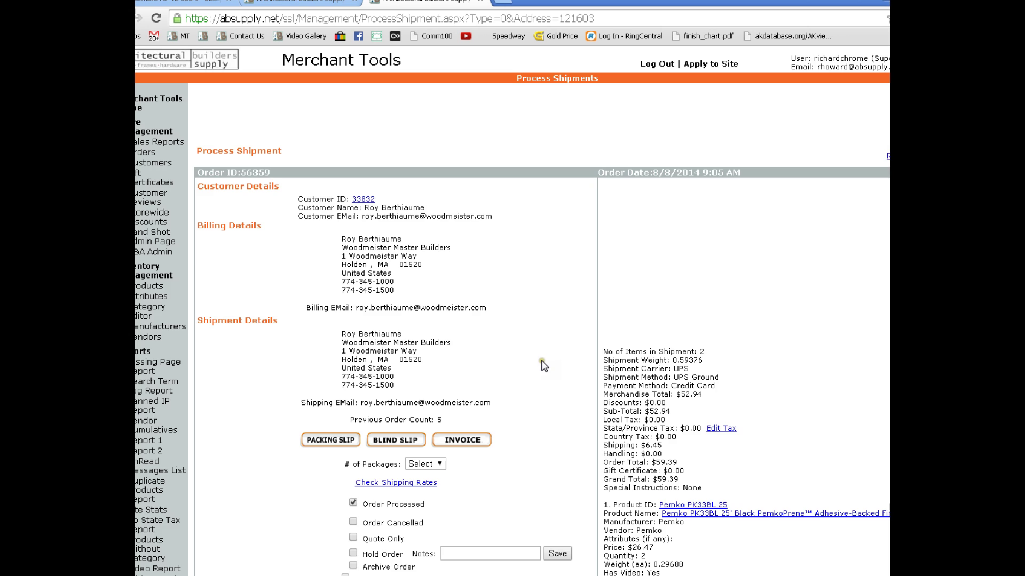
scroll(541, 364, down, 3)
scroll(543, 366, up, 3)
scroll(487, 210, down, 1)
click(288, 2)
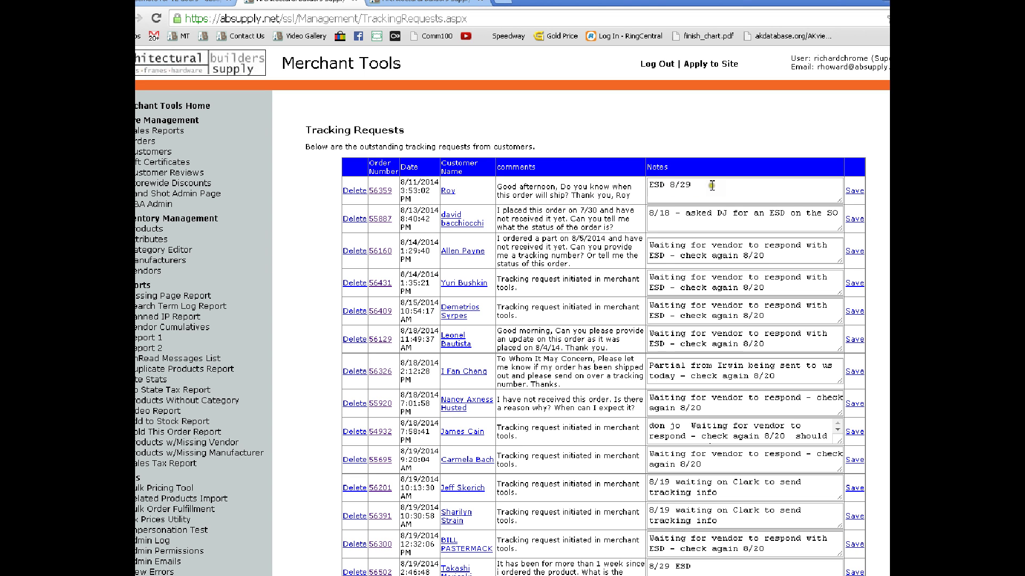
Scroll order 56359's Process Shipment page to its tracking notes, then revisit its 'ESD 8/29' request.
click(415, 3)
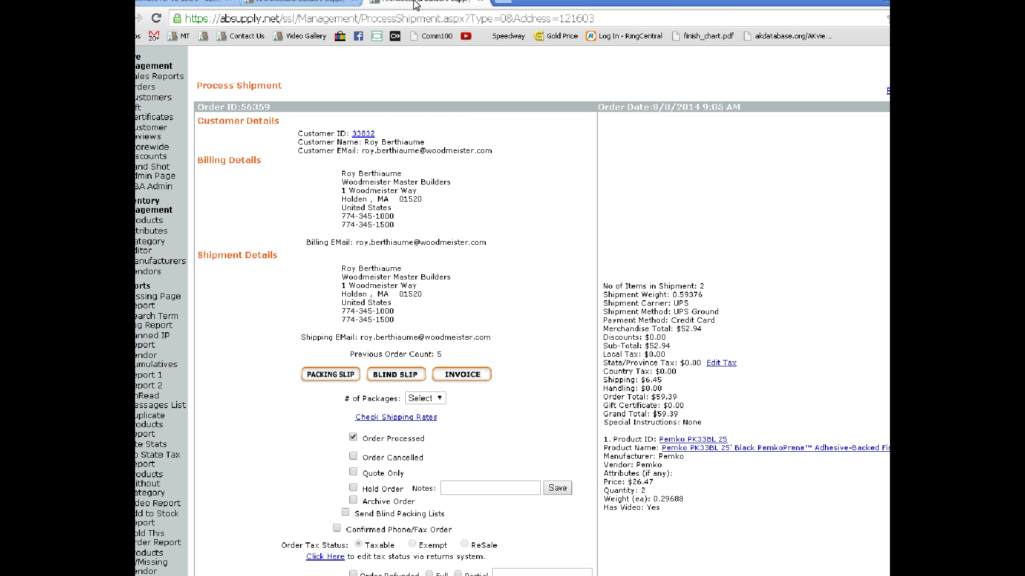
scroll(563, 434, down, 1)
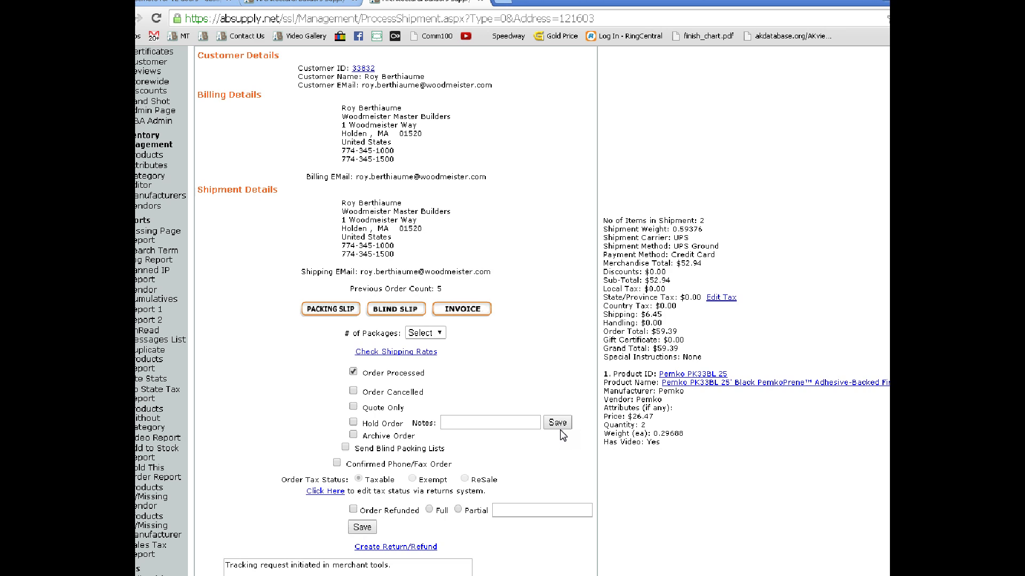
scroll(563, 435, down, 2)
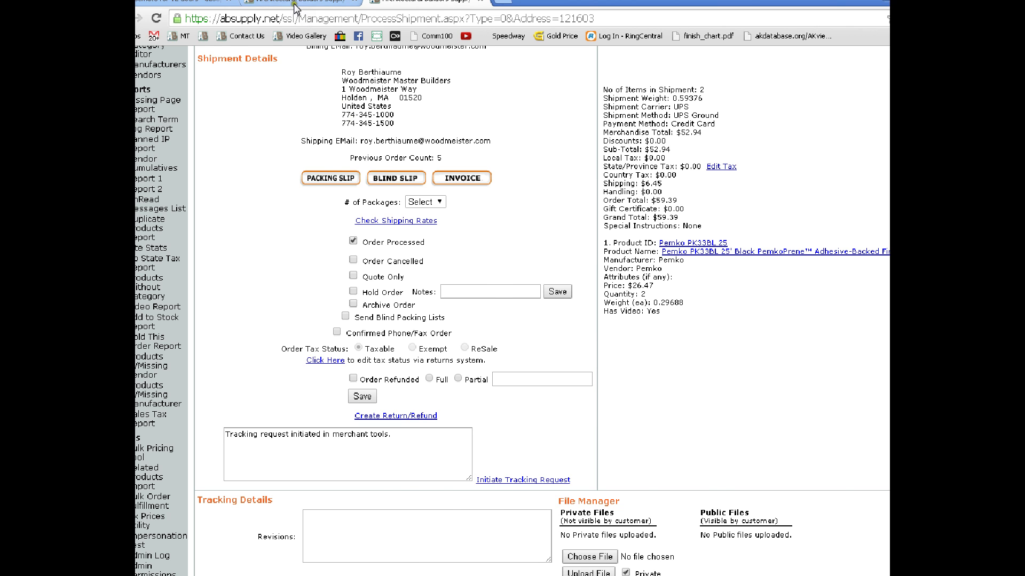
click(425, 2)
click(298, 4)
click(414, 4)
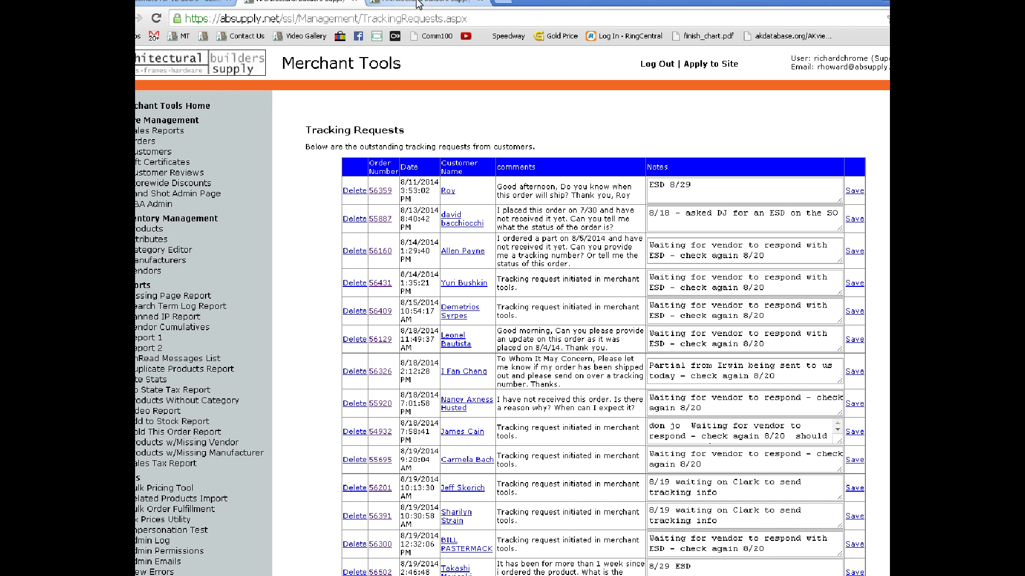
click(299, 5)
scroll(483, 229, down, 10)
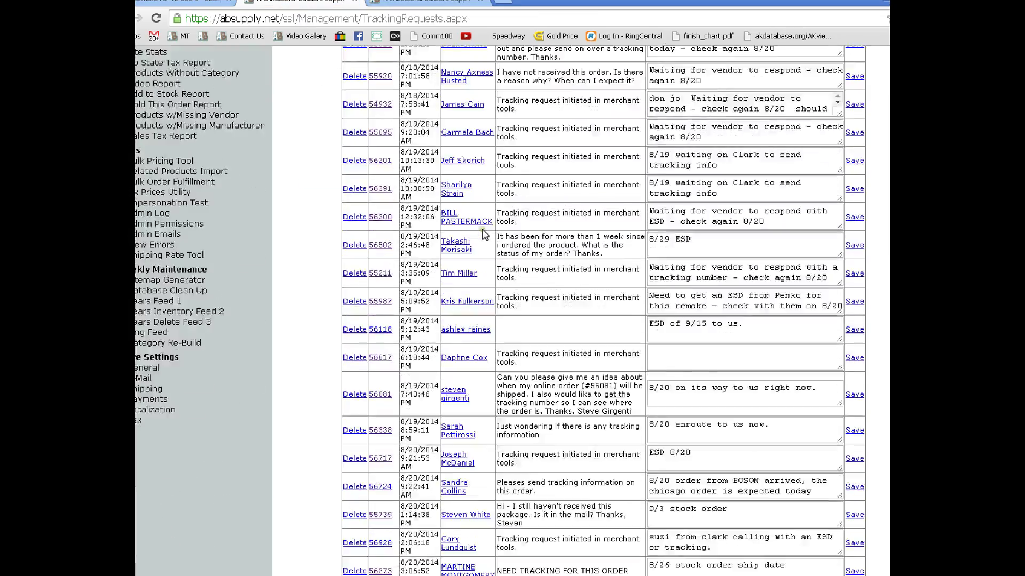
scroll(483, 235, up, 7)
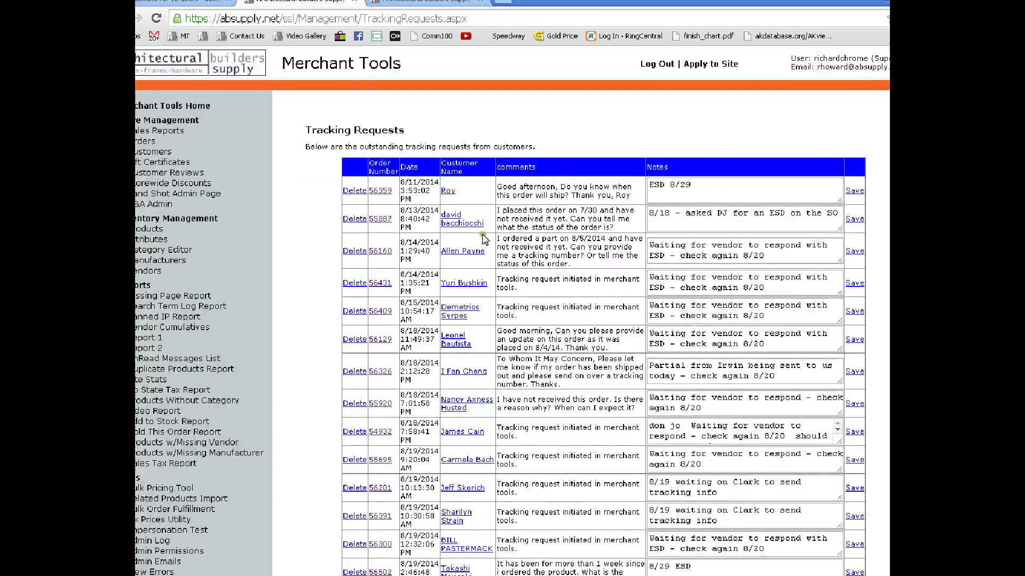
scroll(483, 237, down, 7)
scroll(483, 243, up, 6)
scroll(483, 245, up, 2)
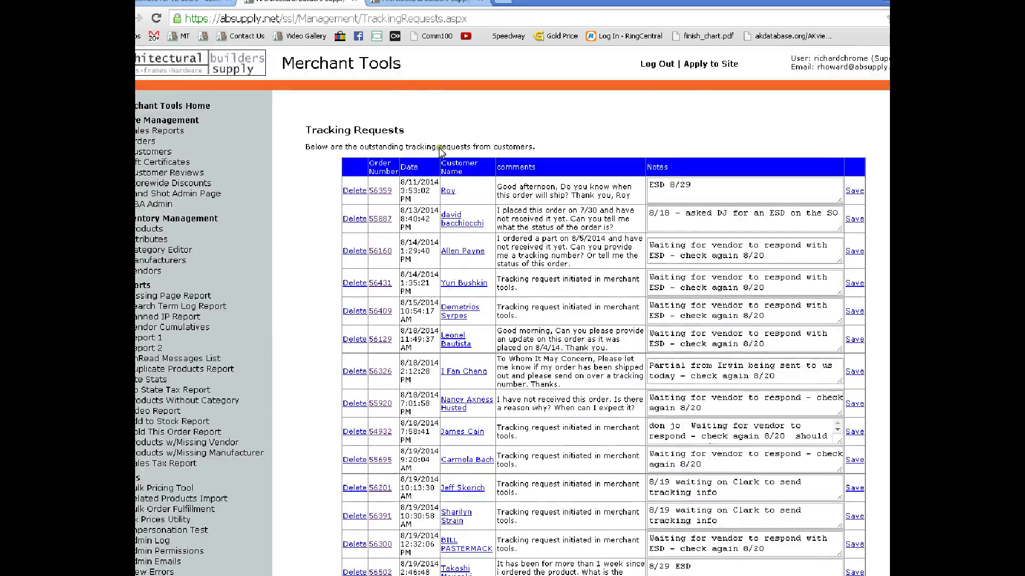
click(422, 2)
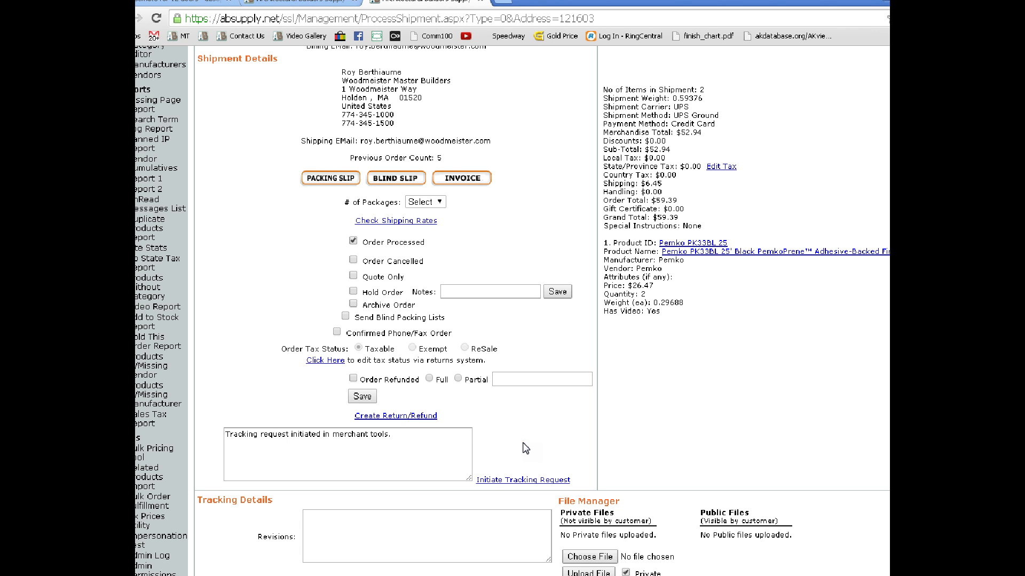
Close the duplicate page and scroll order 56359's Process Shipment page to the tracking fields.
click(329, 2)
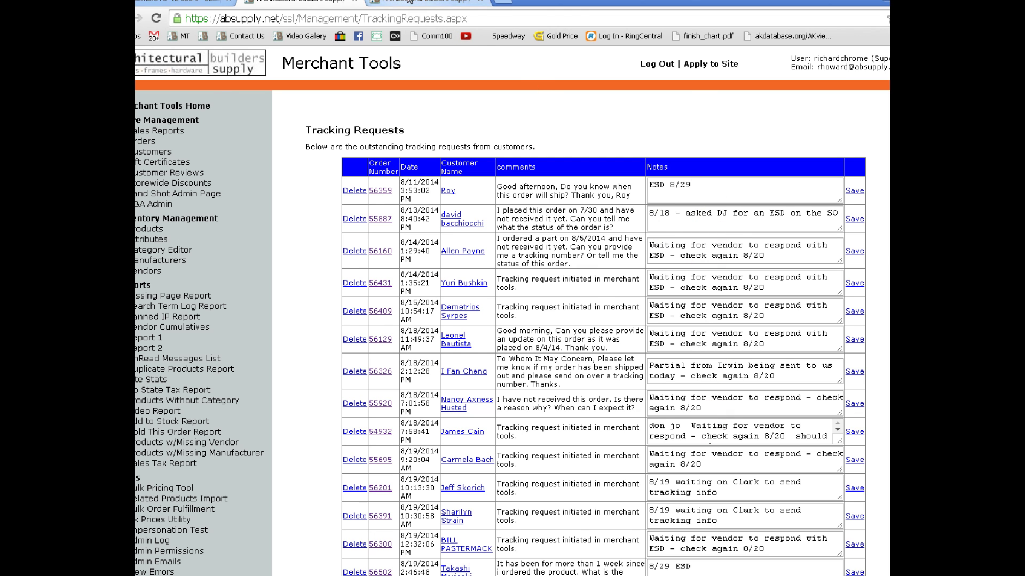
click(427, 3)
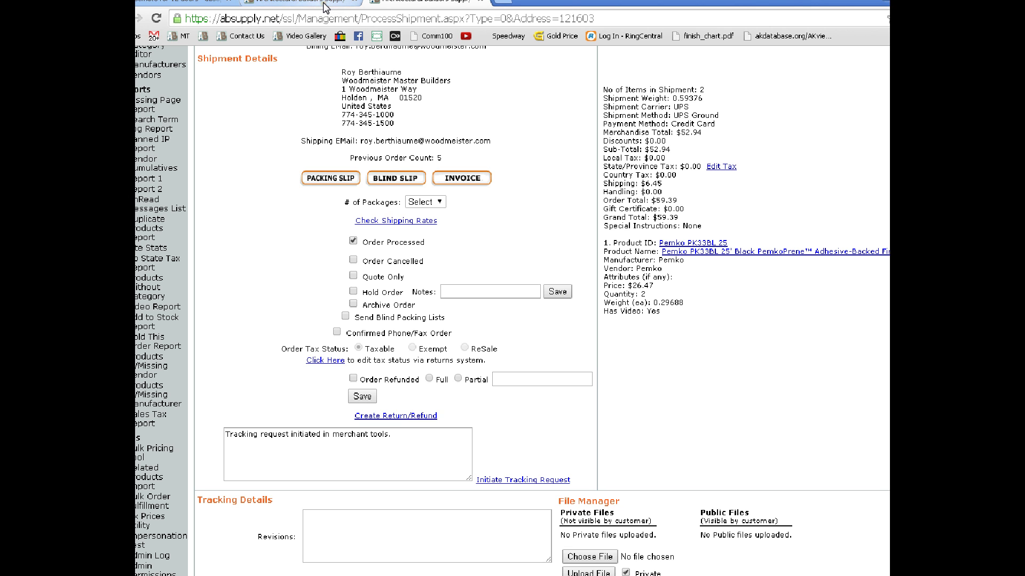
click(481, 2)
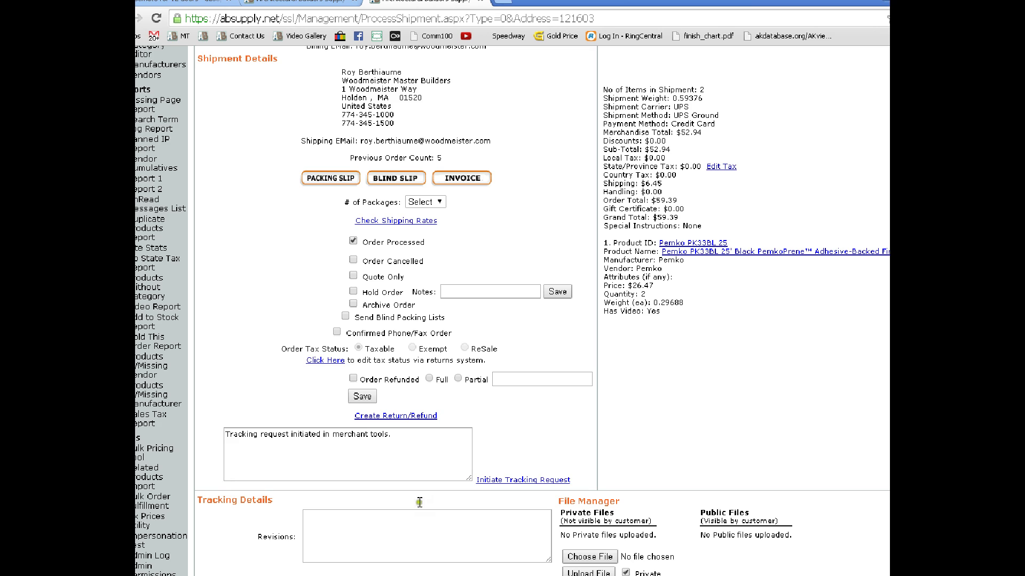
scroll(216, 480, down, 3)
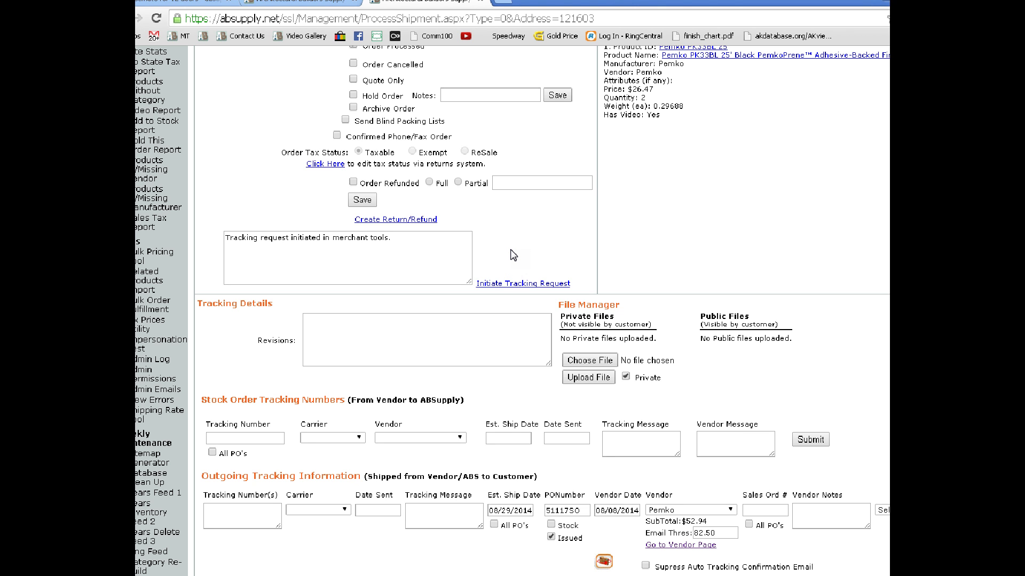
scroll(513, 256, down, 6)
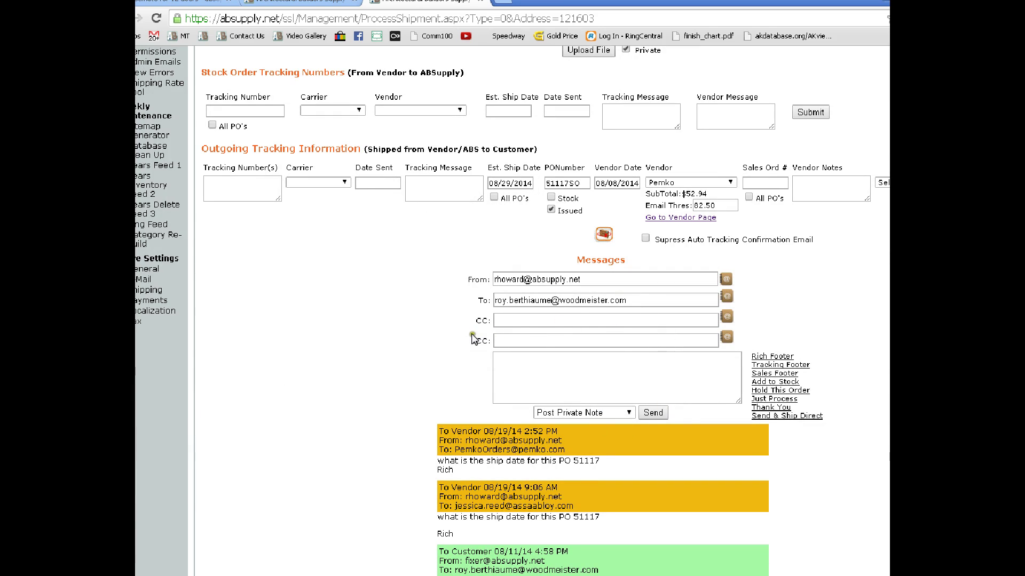
scroll(475, 338, up, 9)
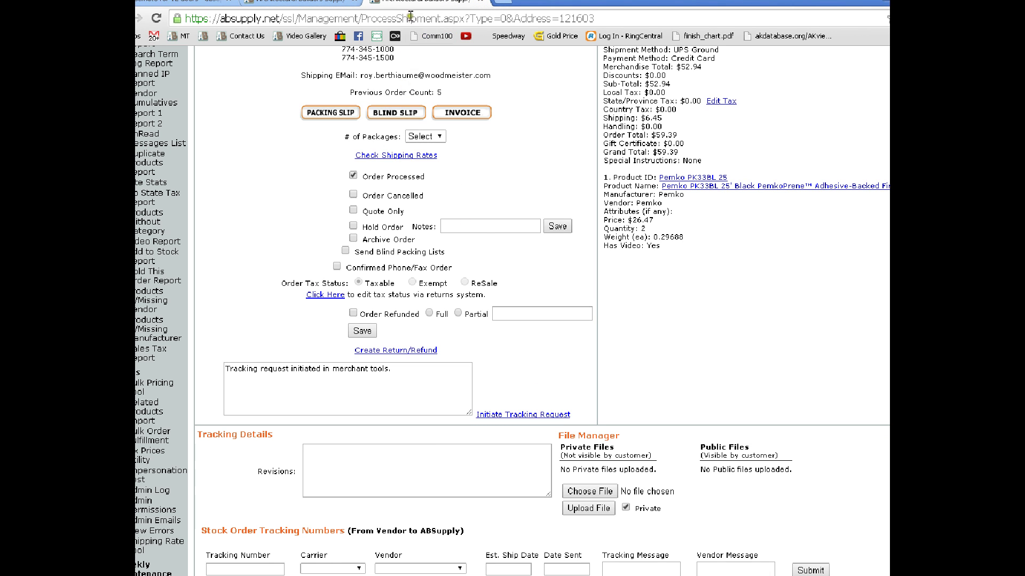
click(480, 4)
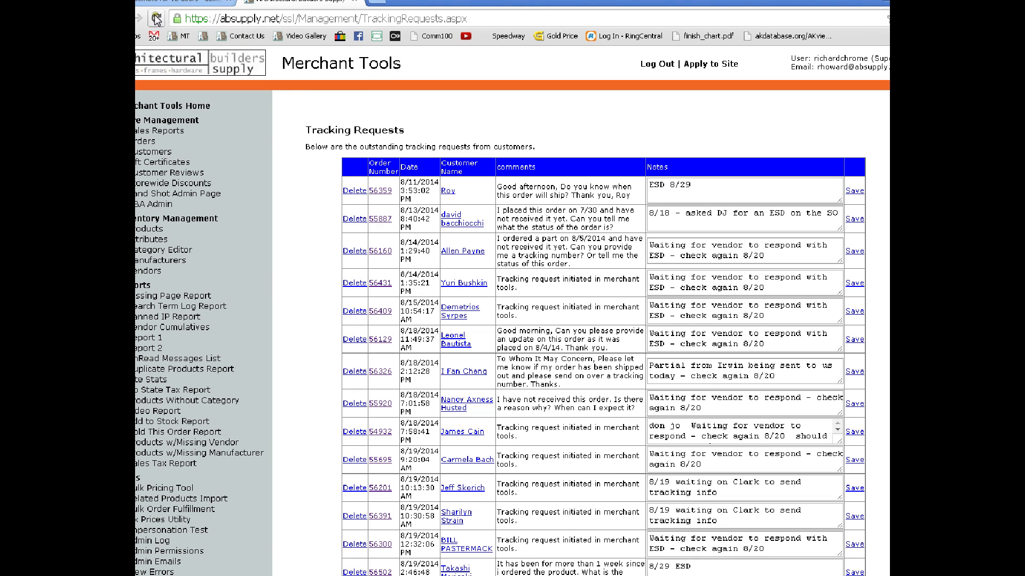
Initiate a tracking request from order 56359's Process Shipment page.
click(380, 191)
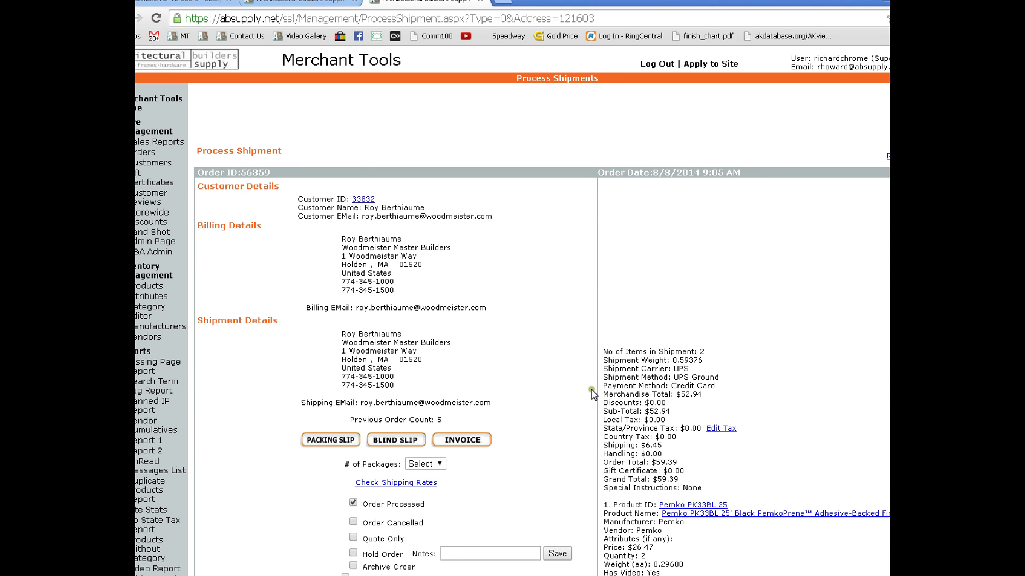
scroll(591, 394, down, 3)
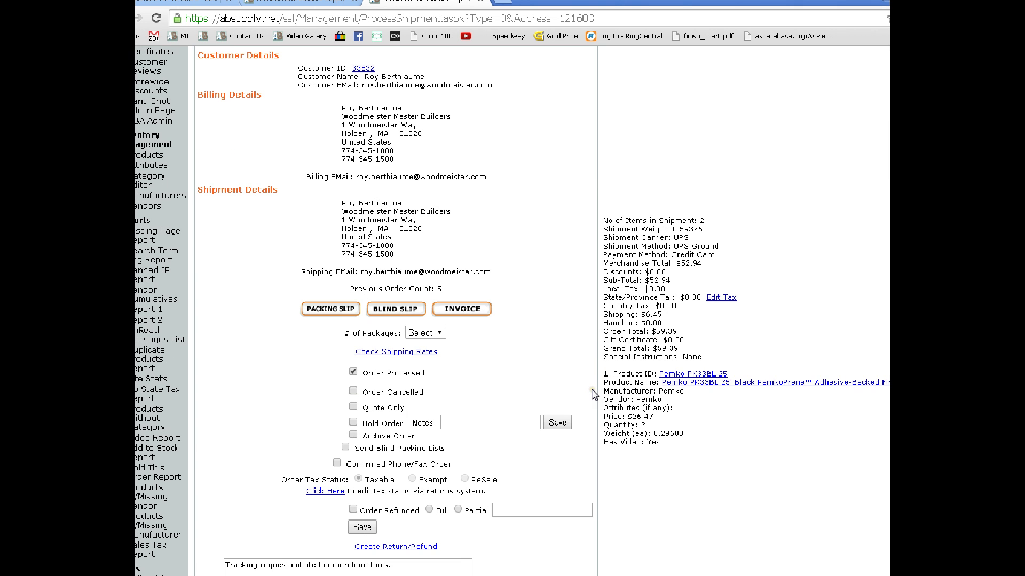
scroll(640, 452, down, 5)
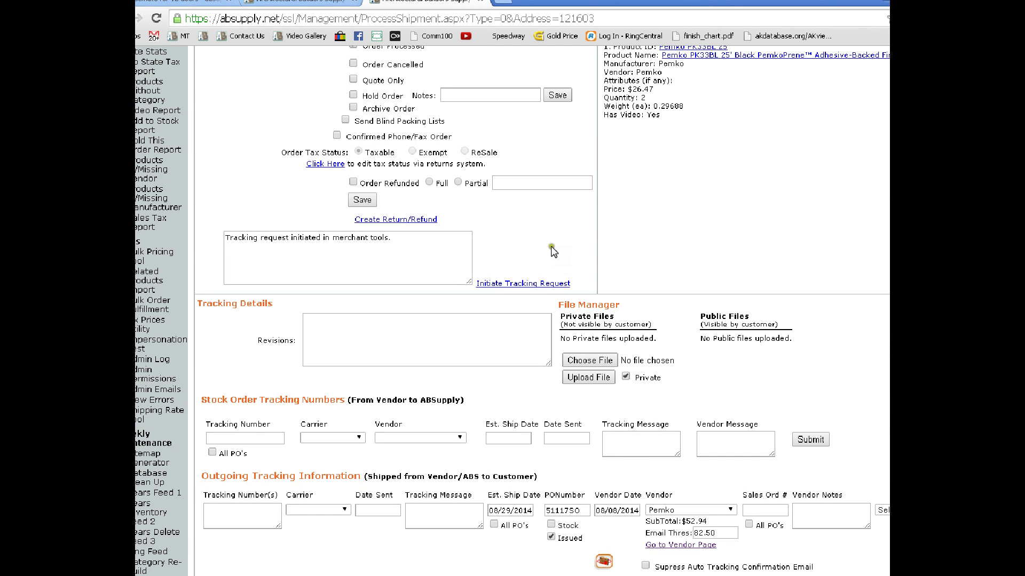
click(515, 283)
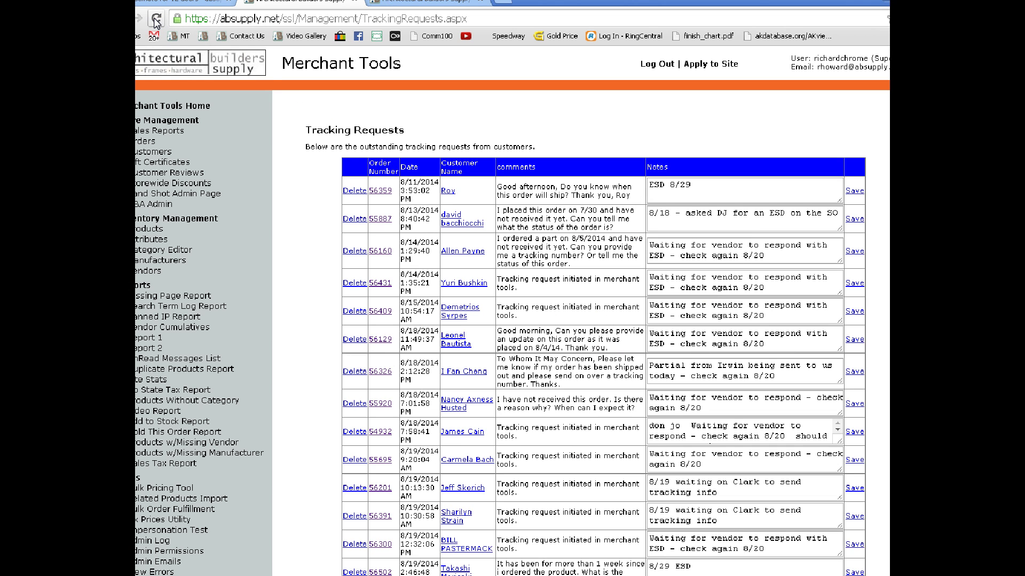
click(404, 4)
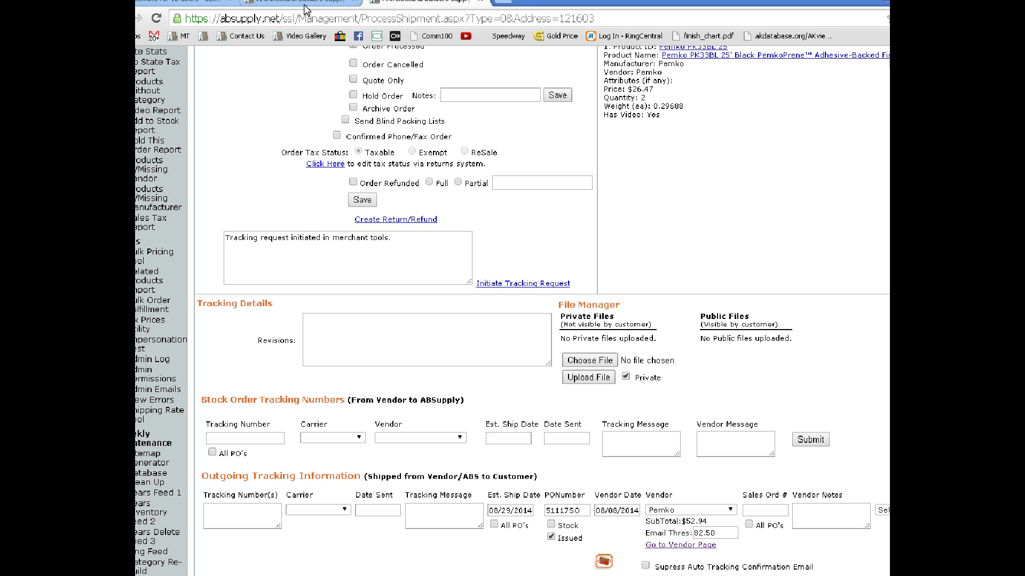
click(499, 5)
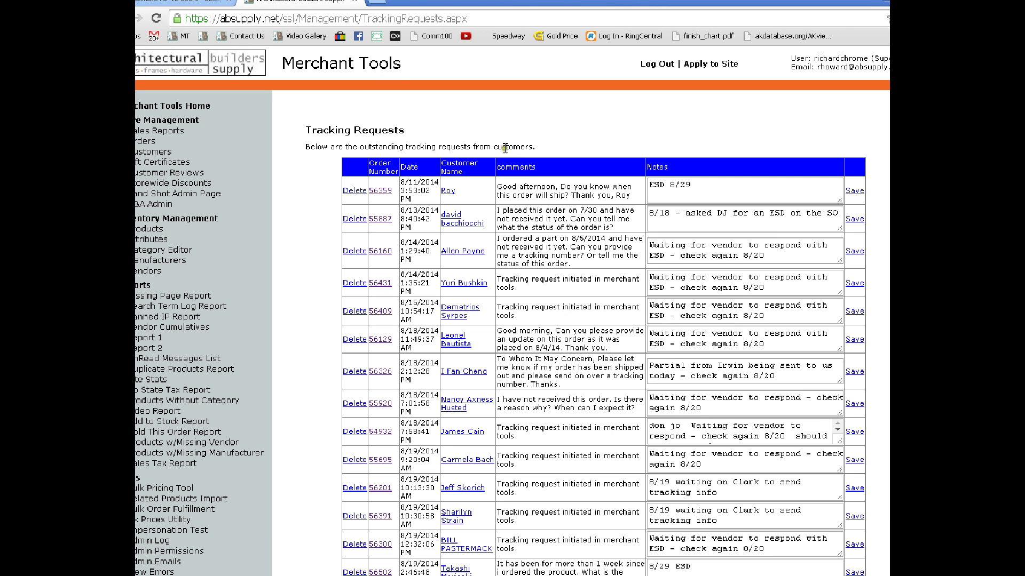